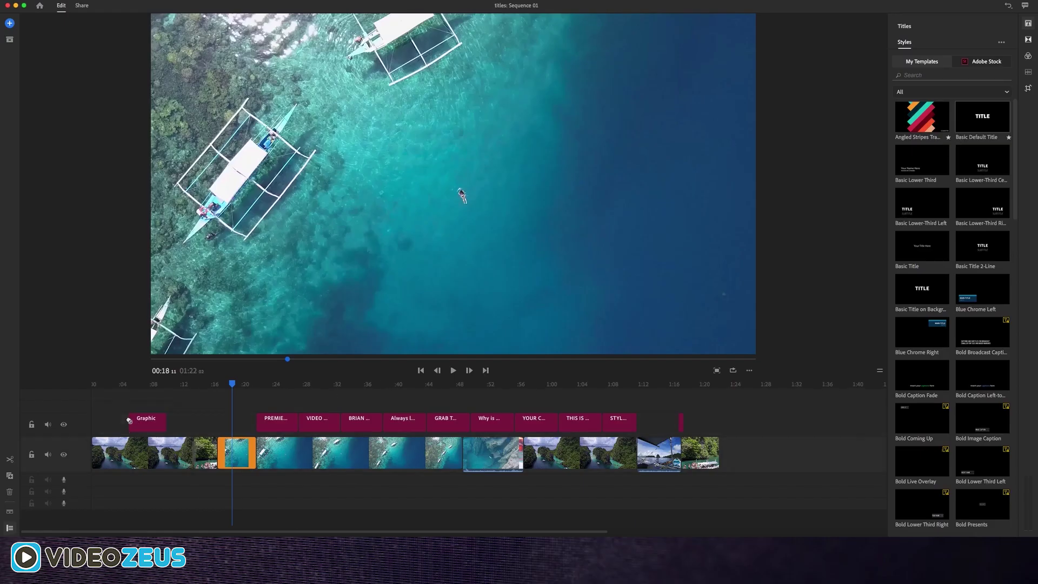
Change the TITLE text to read hello!
left_click(148, 417)
double_click(446, 176)
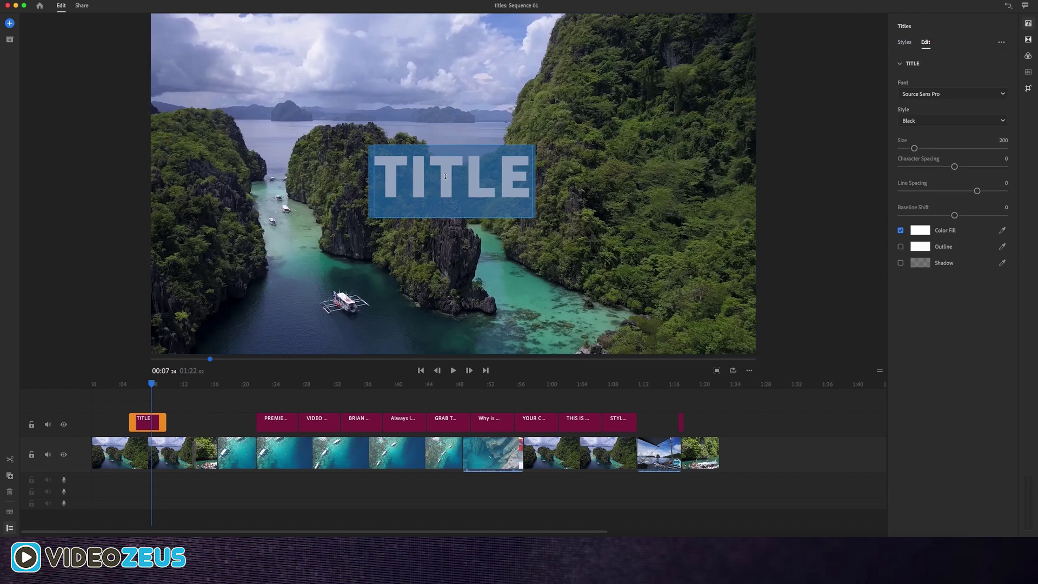
type("hello!")
left_click(189, 385)
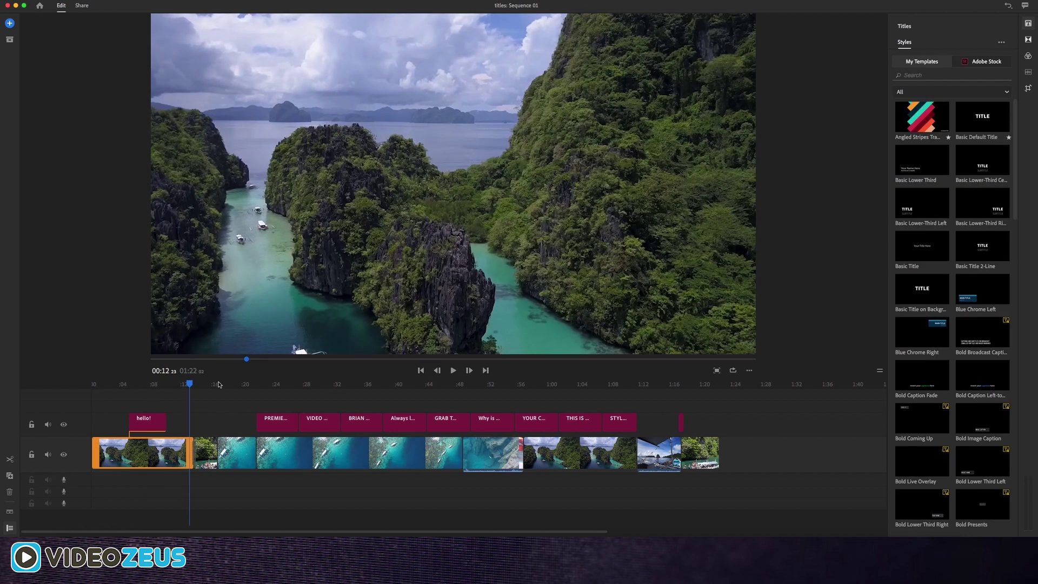
Add a Cross Dissolve to the start of the hello! title and play it back.
left_click(115, 384)
left_click(137, 422)
left_click(1028, 39)
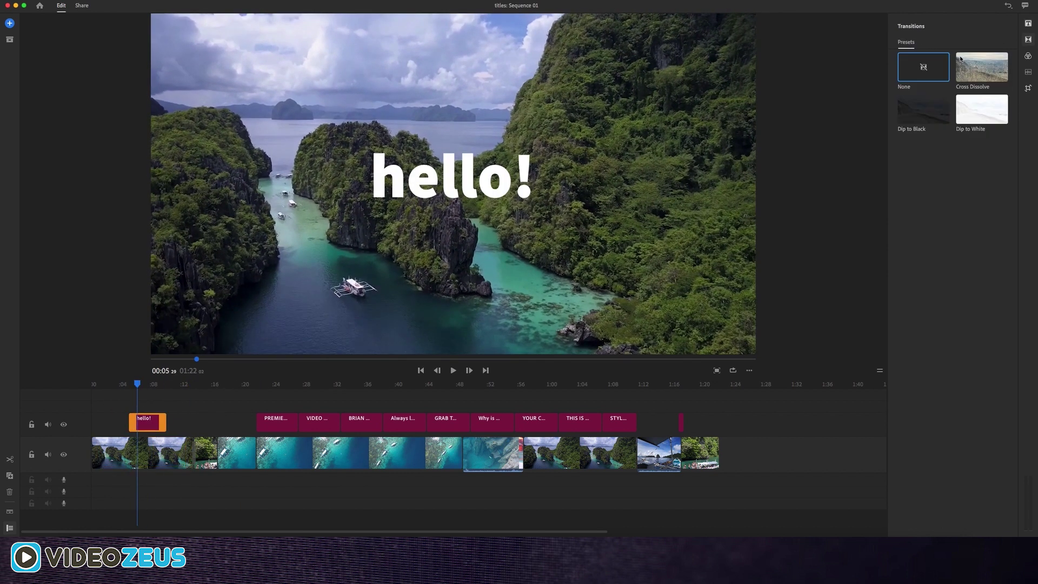
left_click_drag(306, 313, 131, 422)
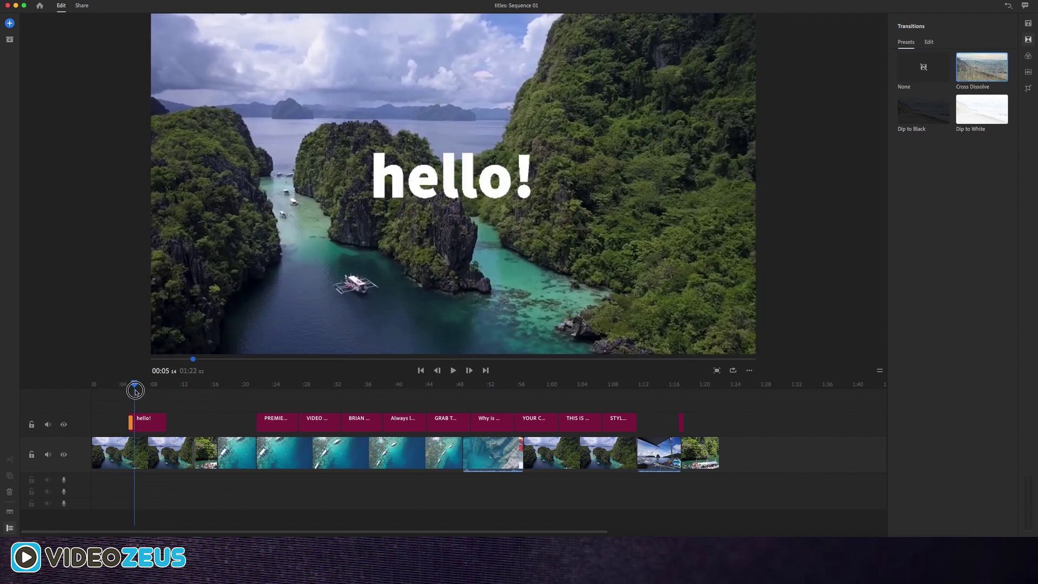
left_click(119, 394)
key("space")
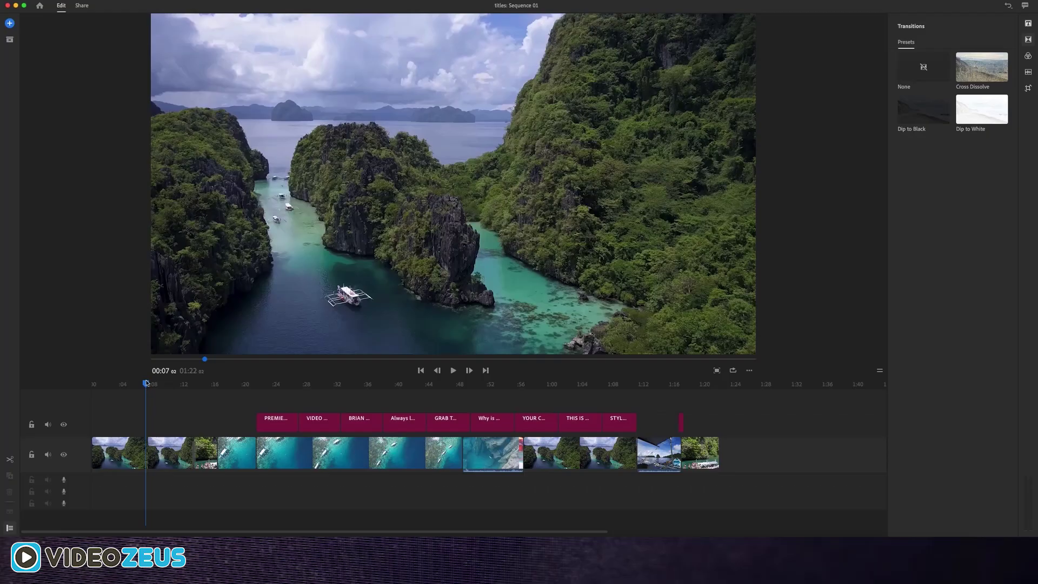
Browse the Titles style templates, such as Basic Title, Bold Caption Fade and Callout Bottom Left.
left_click(143, 453)
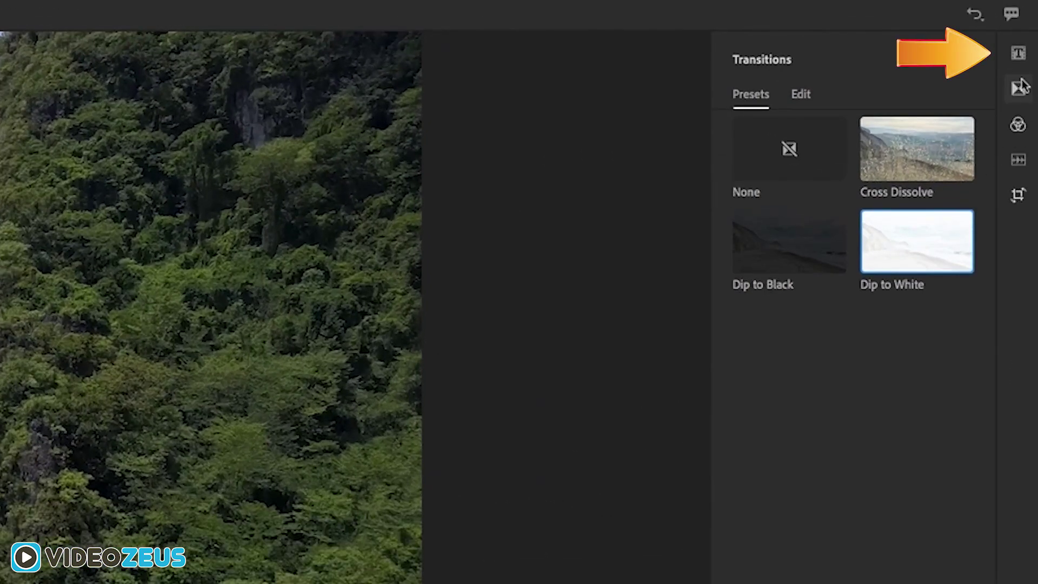
left_click(1019, 53)
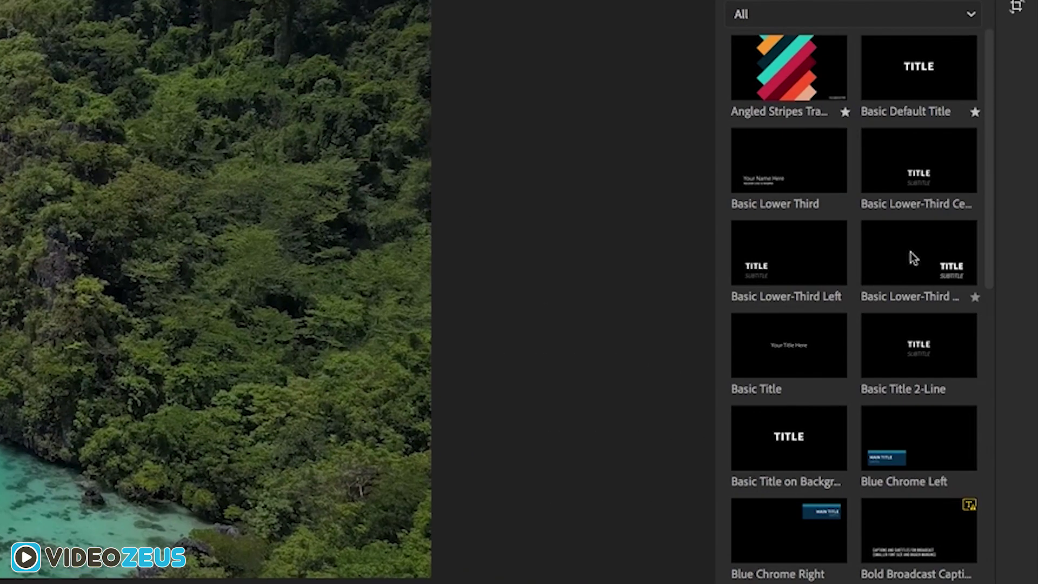
scroll(862, 436, "down", 10)
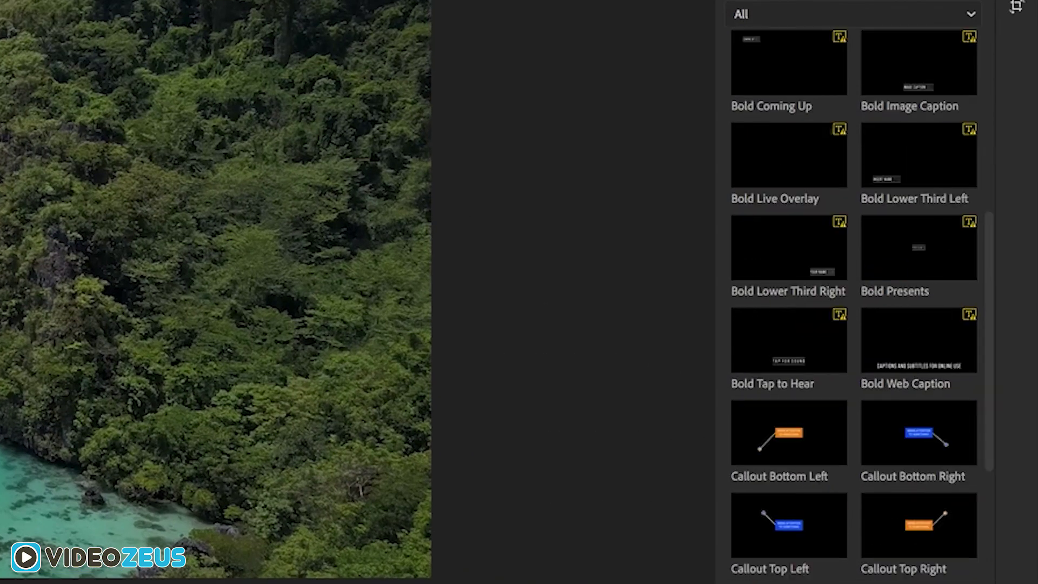
scroll(859, 464, "up", 2)
scroll(860, 464, "up", 5)
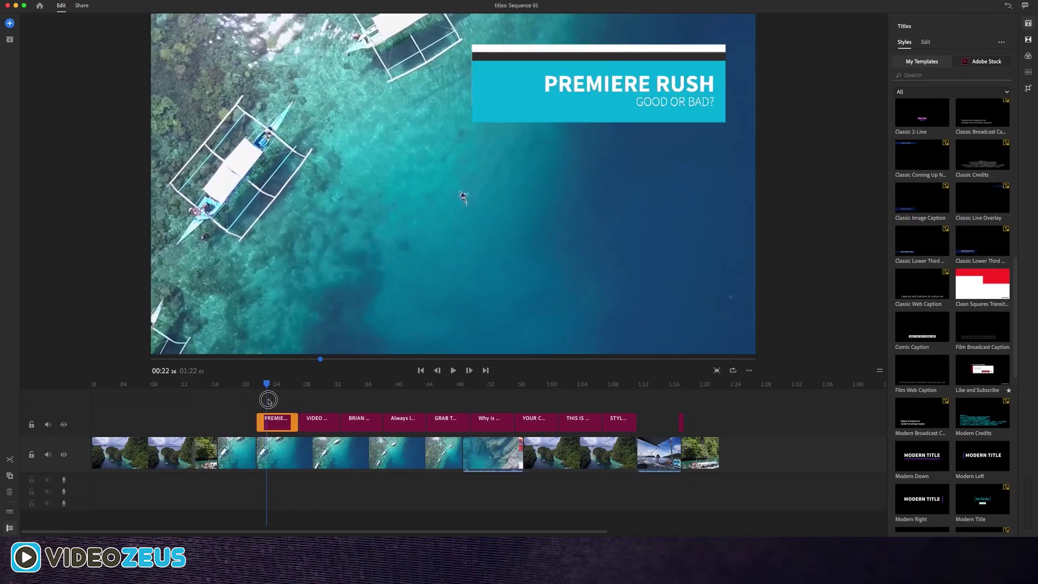
left_click_drag(268, 385, 224, 399)
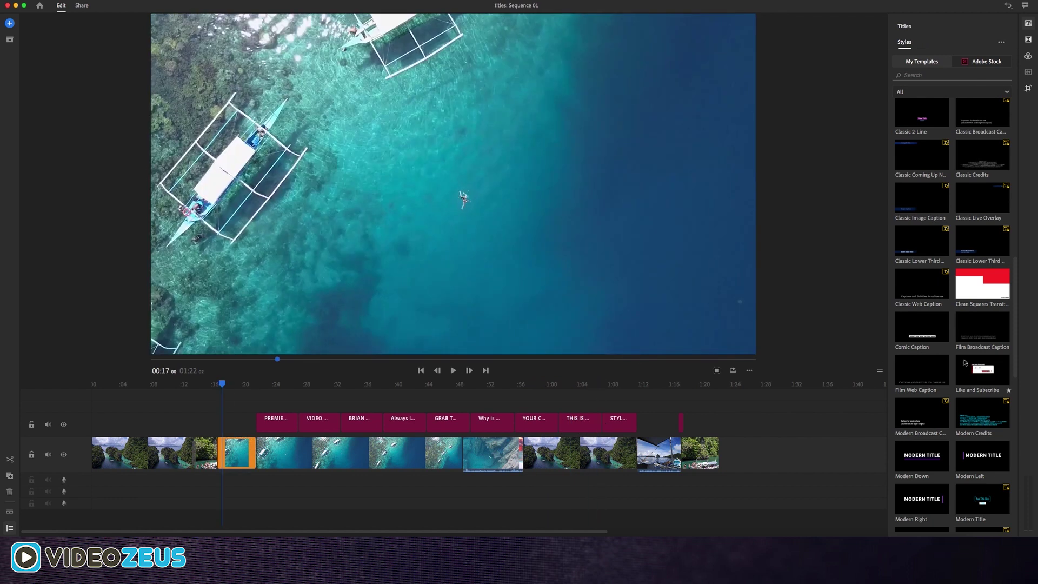
mouse_move(263, 384)
left_mouse_down()
mouse_move(283, 384)
mouse_move(264, 385)
left_mouse_up()
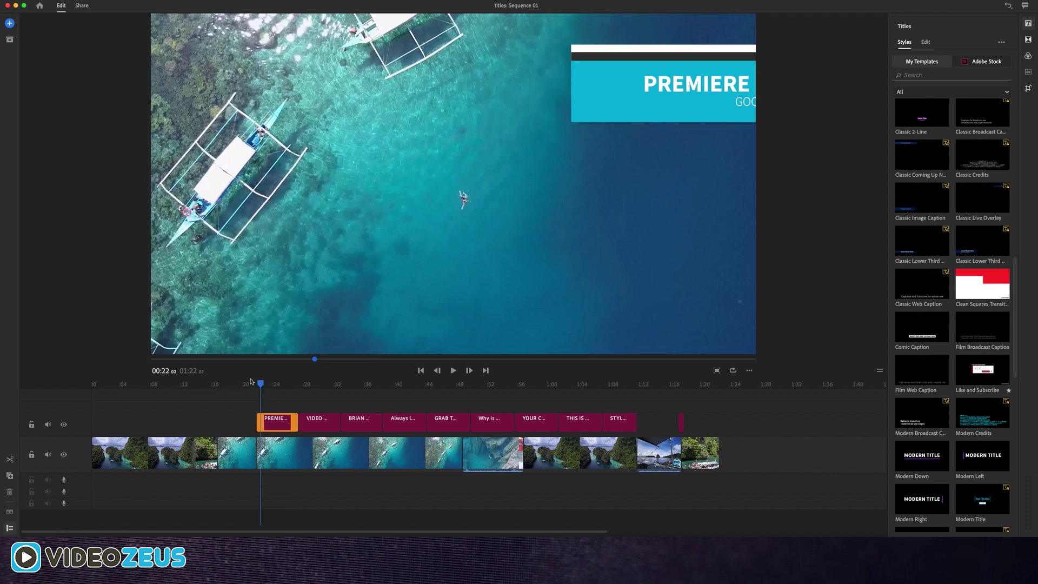
left_click_drag(250, 382, 285, 382)
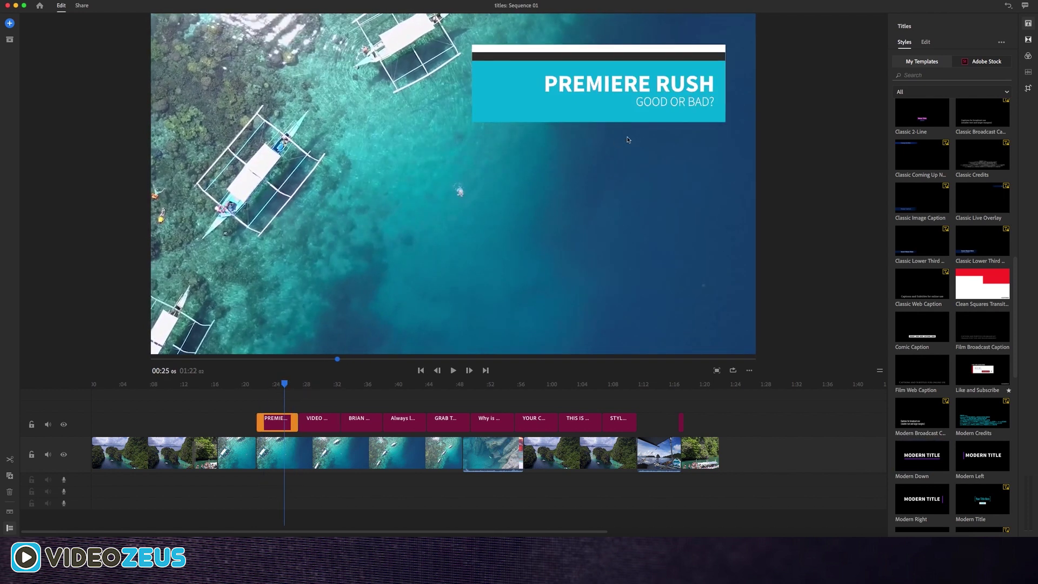
left_click(632, 86)
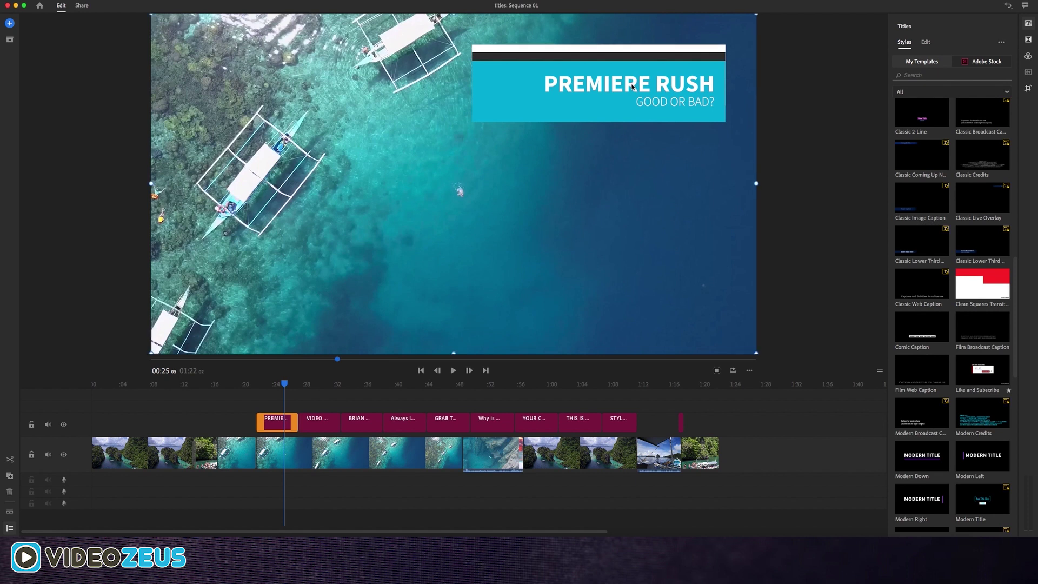
left_click_drag(284, 383, 261, 382)
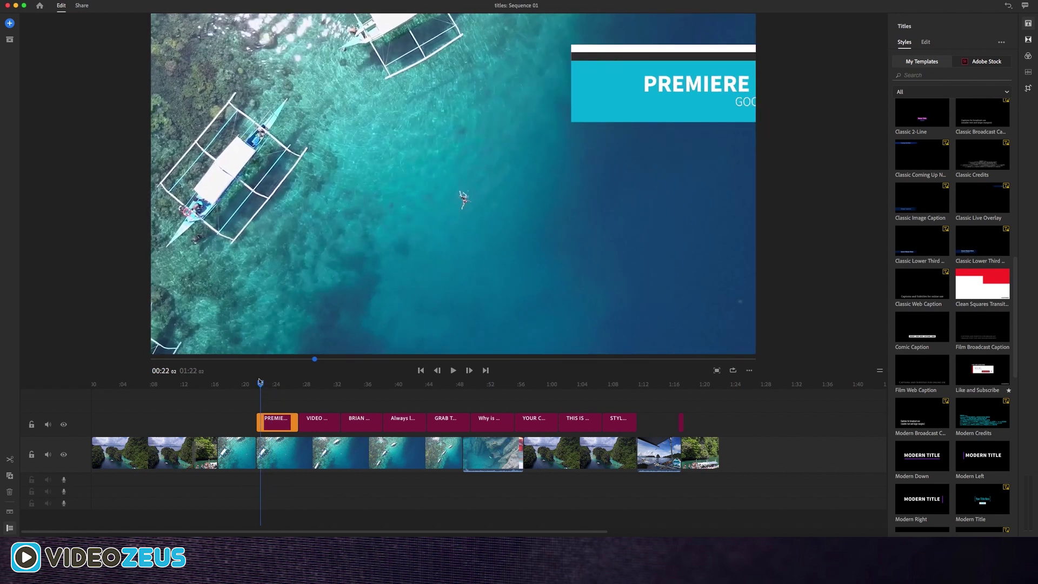
left_click_drag(260, 384, 285, 389)
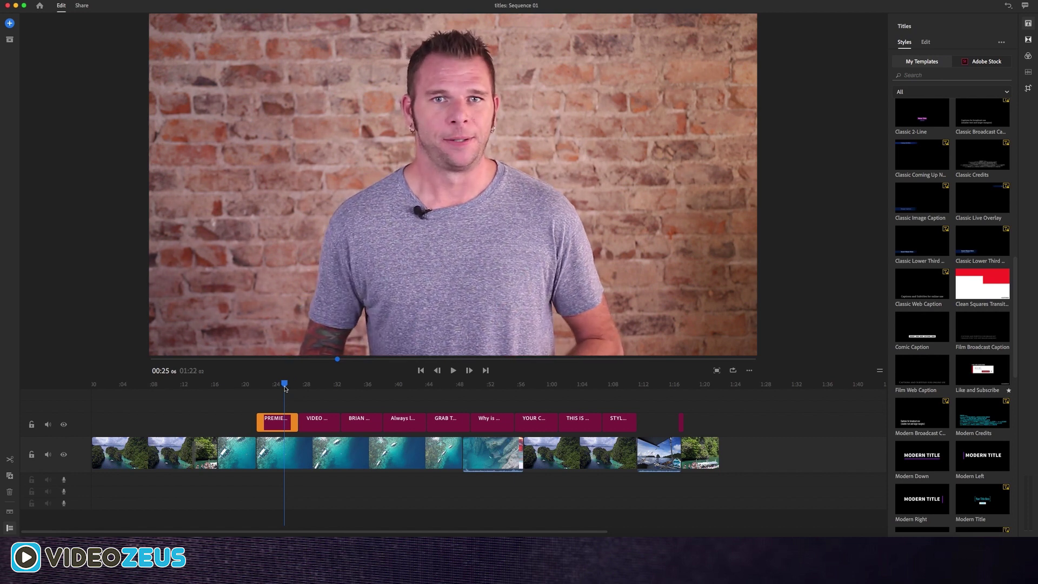
left_click(261, 384)
Retype the PREMIERE RUSH headline as NEXT UP....
left_click_drag(260, 384, 285, 384)
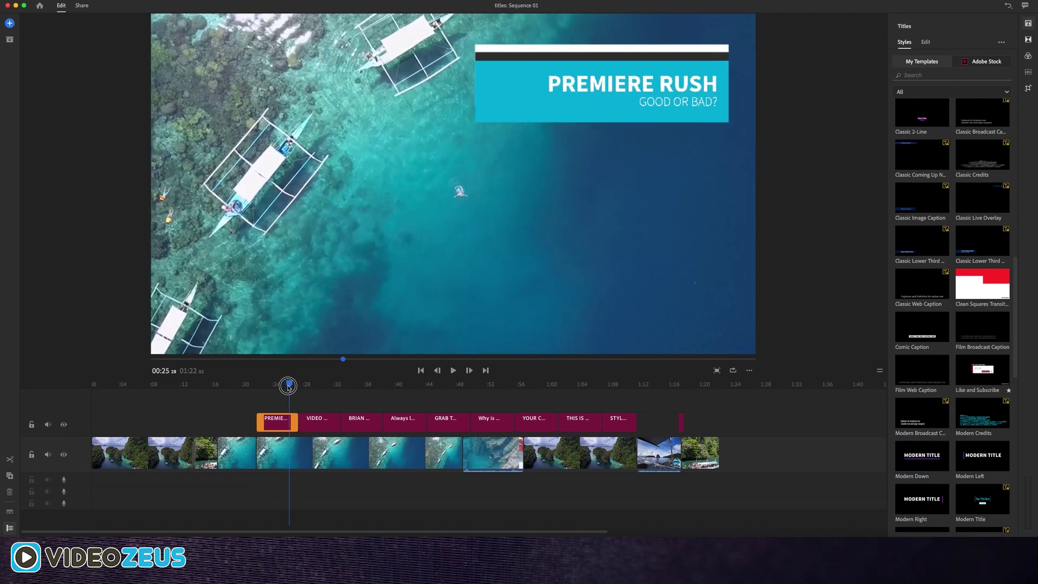
double_click(632, 85)
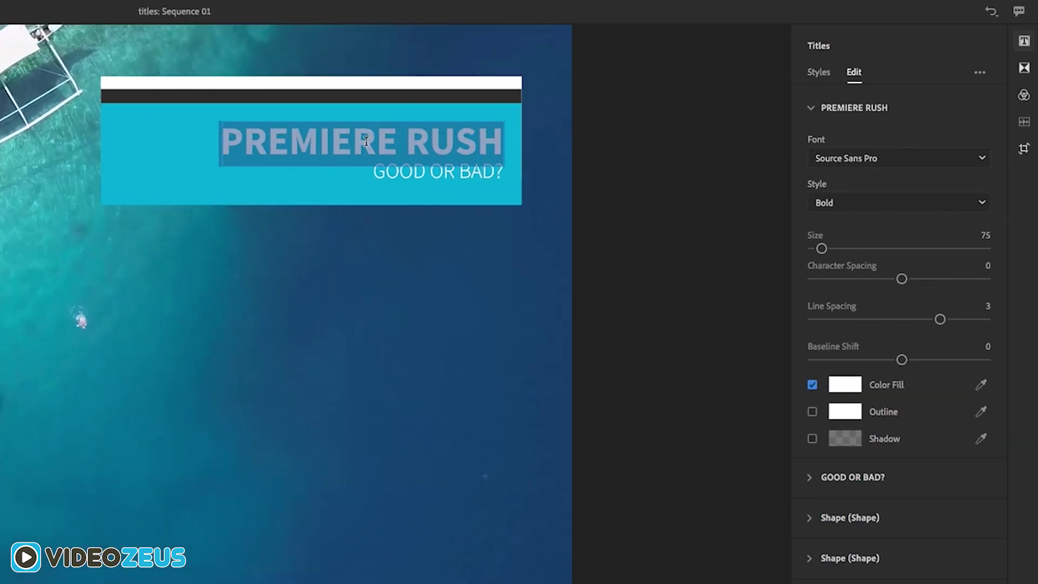
type("Ne")
key("BackSpace")
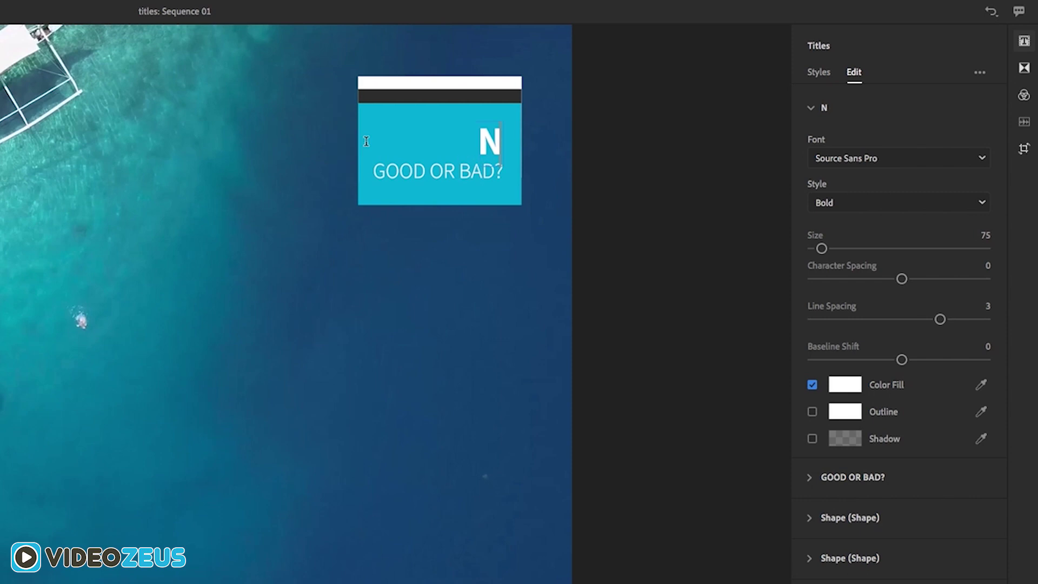
type("EXT UP...")
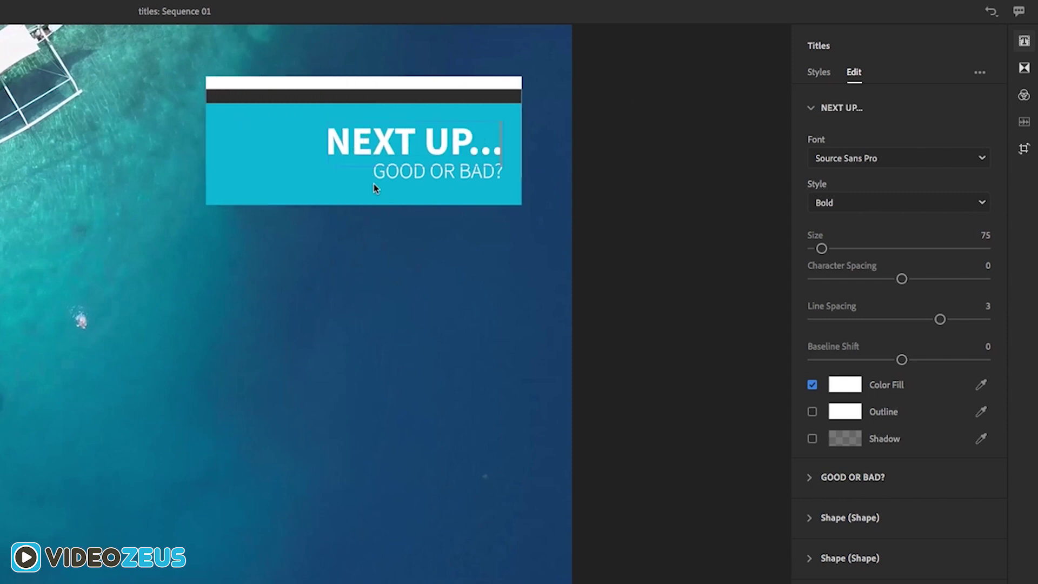
Replace the GOOD OR BAD? subtitle with new text, starting 'WILL SHE MAKE'.
left_click(368, 182)
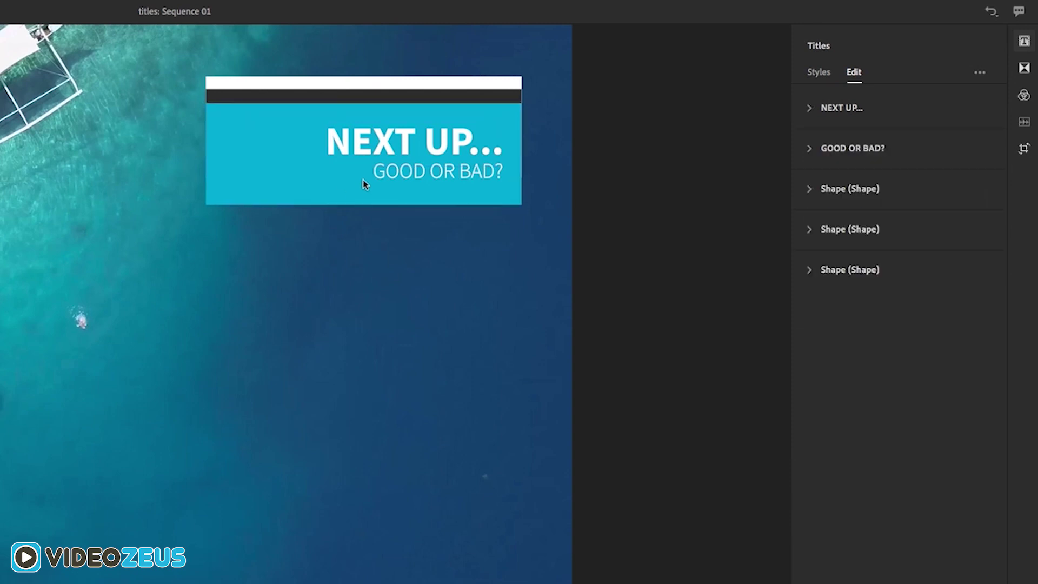
double_click(419, 172)
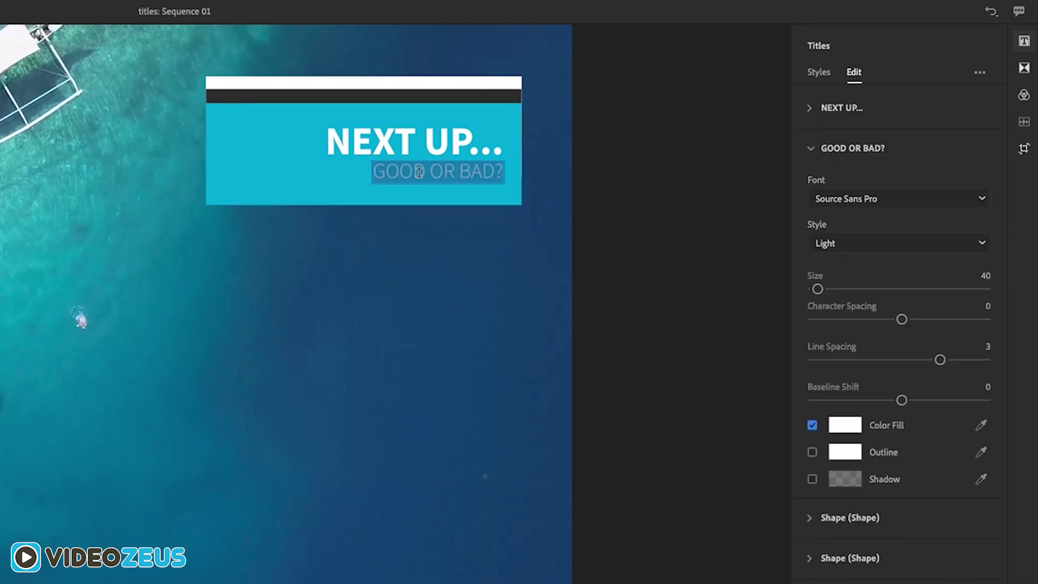
type("WILL HAPPEN NEXT?")
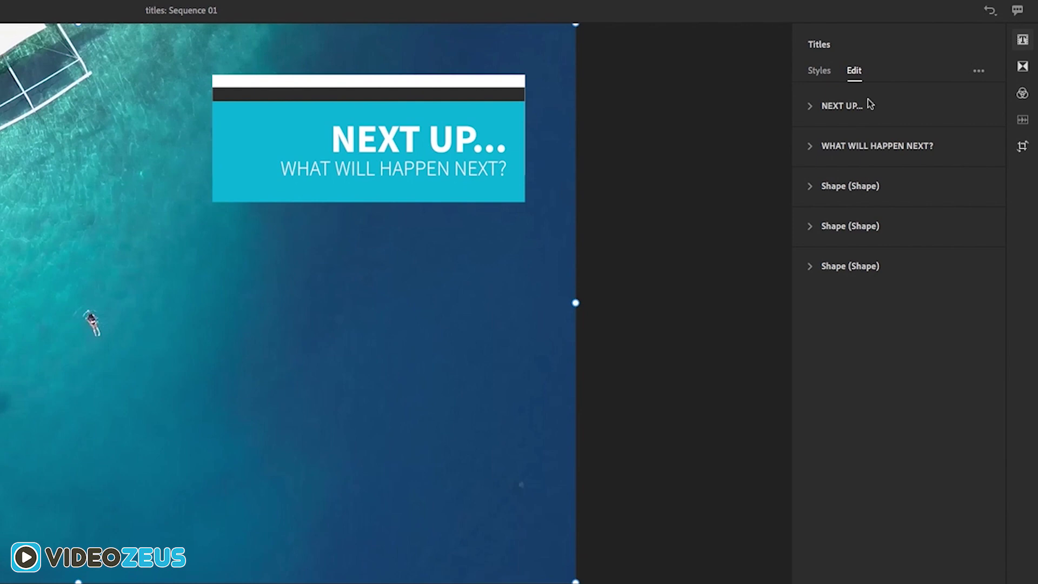
Reduce the NEXT UP... headline text size to 70.
left_click(778, 160)
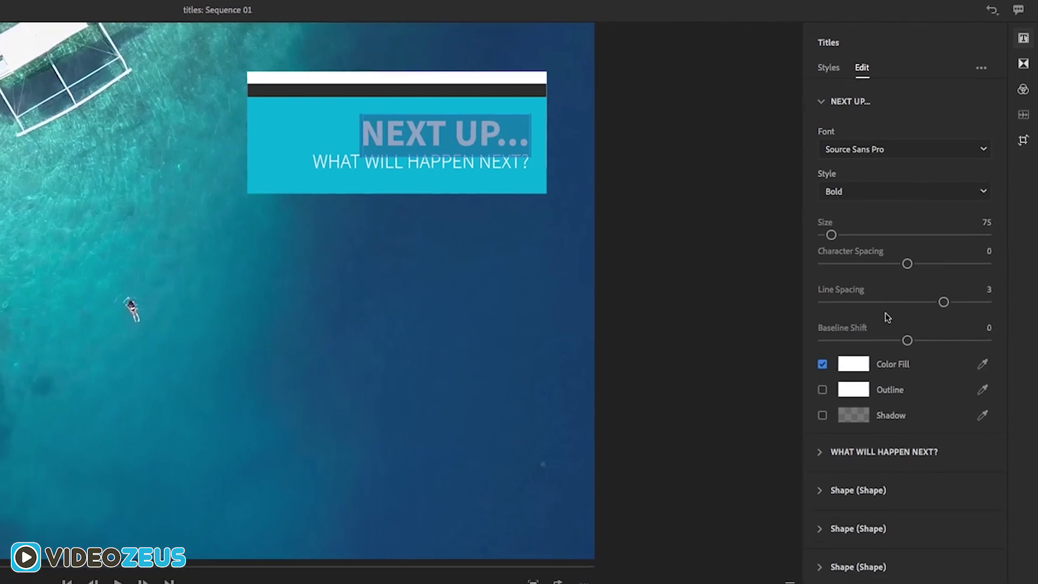
left_click(784, 221)
left_click(891, 451)
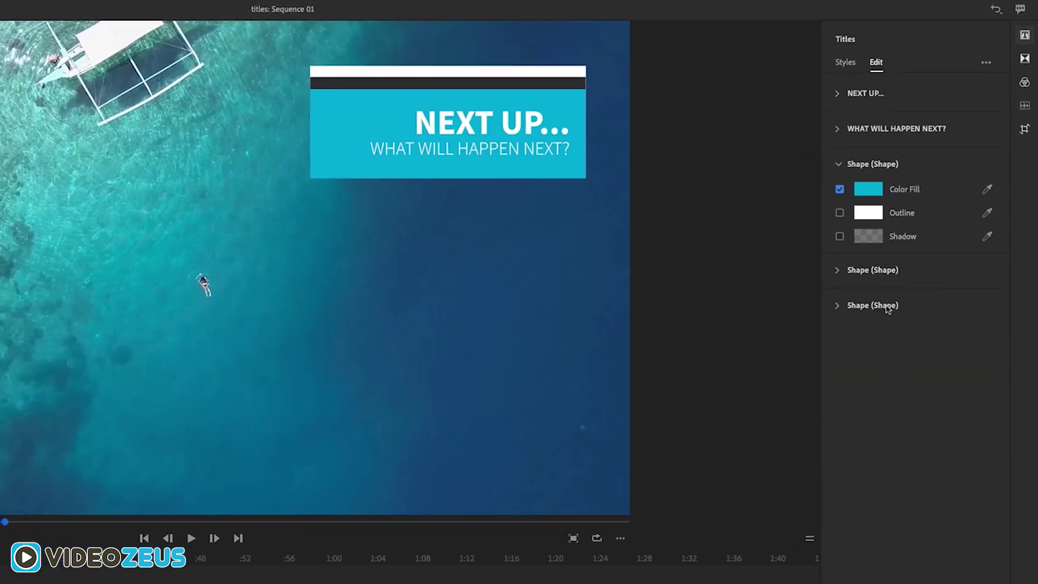
left_click(887, 308)
left_click(876, 93)
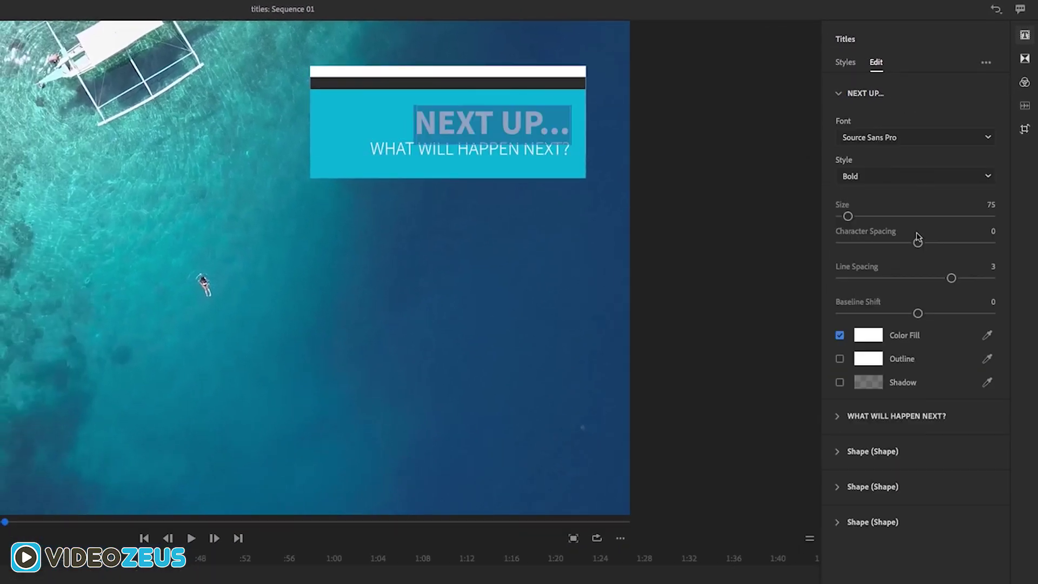
mouse_move(847, 216)
left_mouse_down()
mouse_move(860, 216)
mouse_move(848, 218)
left_mouse_up()
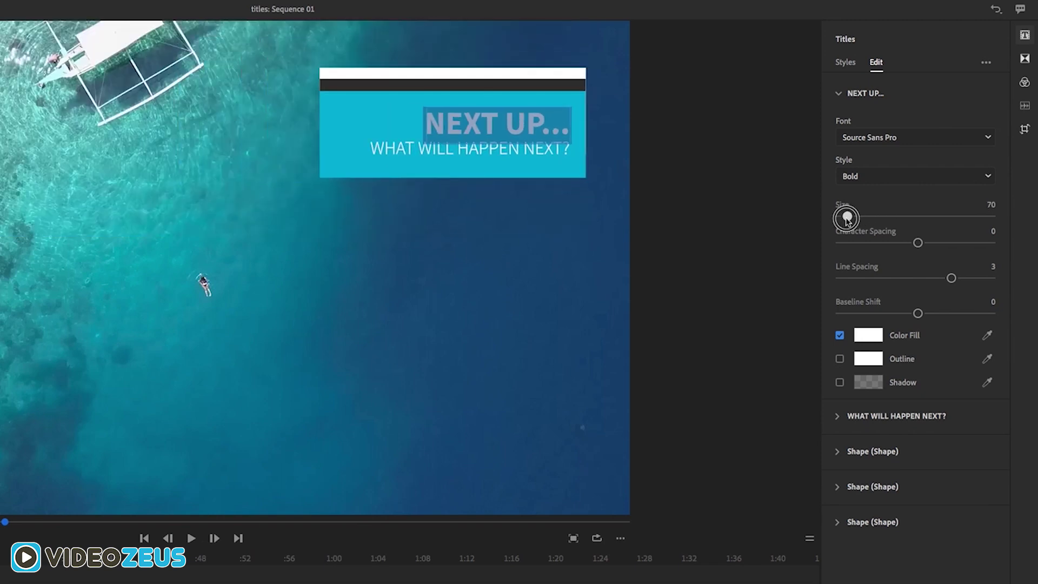
Colour the NEXT UP... headline red (FF0000).
left_click(867, 334)
left_click(299, 328)
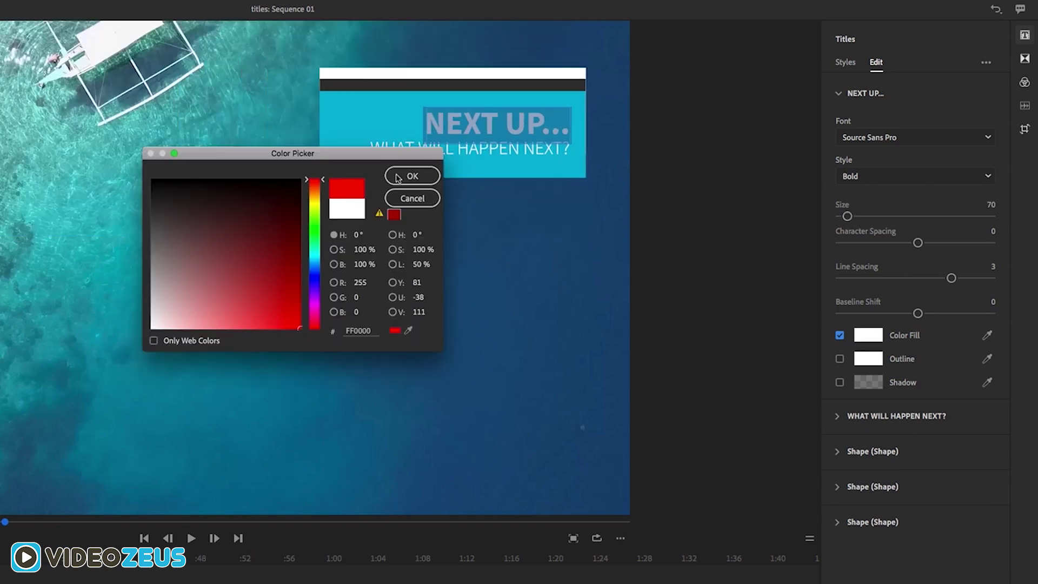
left_click(398, 177)
left_click(760, 487)
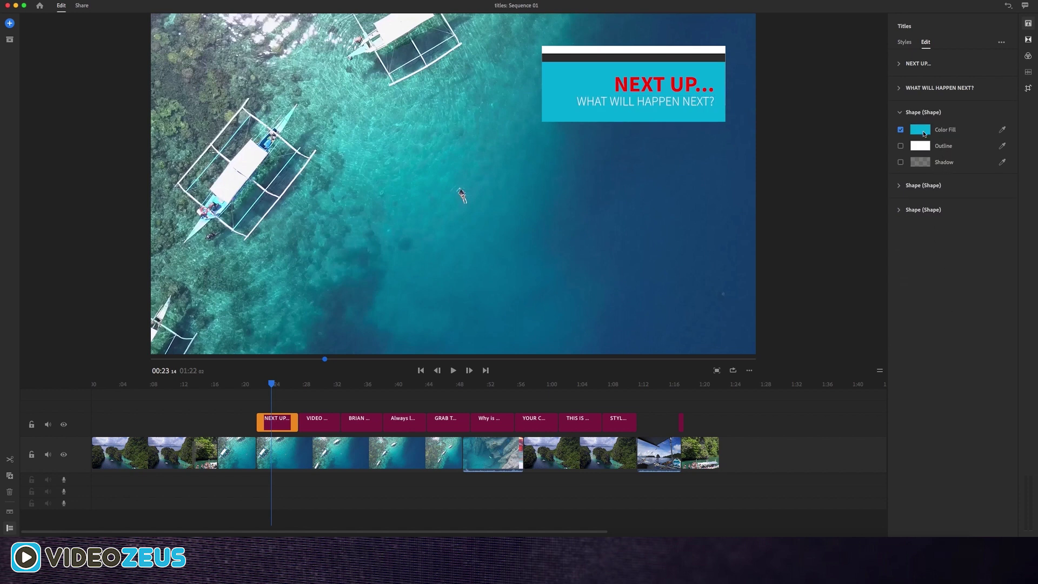
left_click(924, 132)
Fill the title's main box with a saturated bright green.
left_click(542, 153)
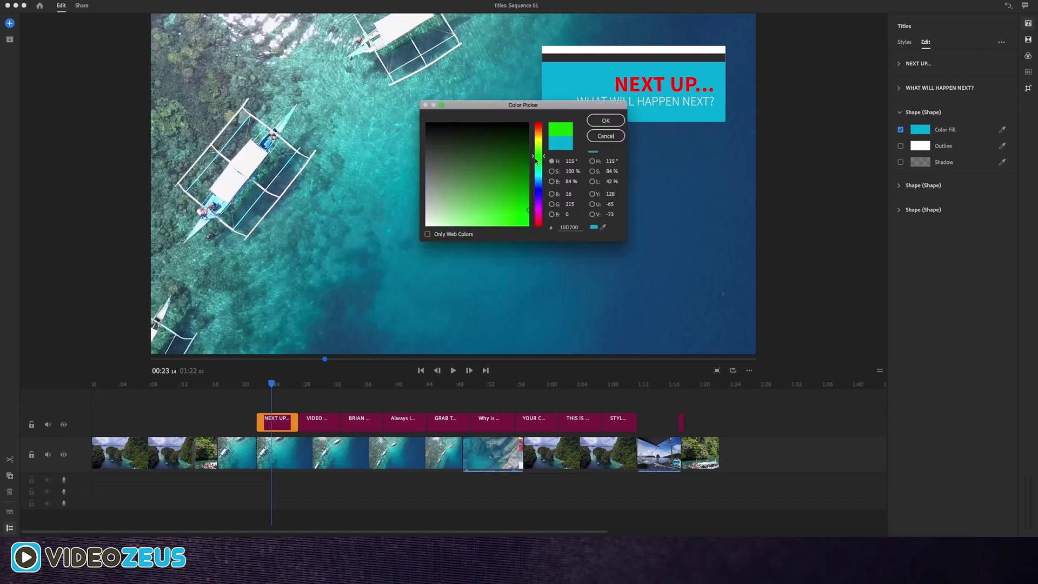
left_click_drag(504, 161, 532, 229)
left_click(606, 120)
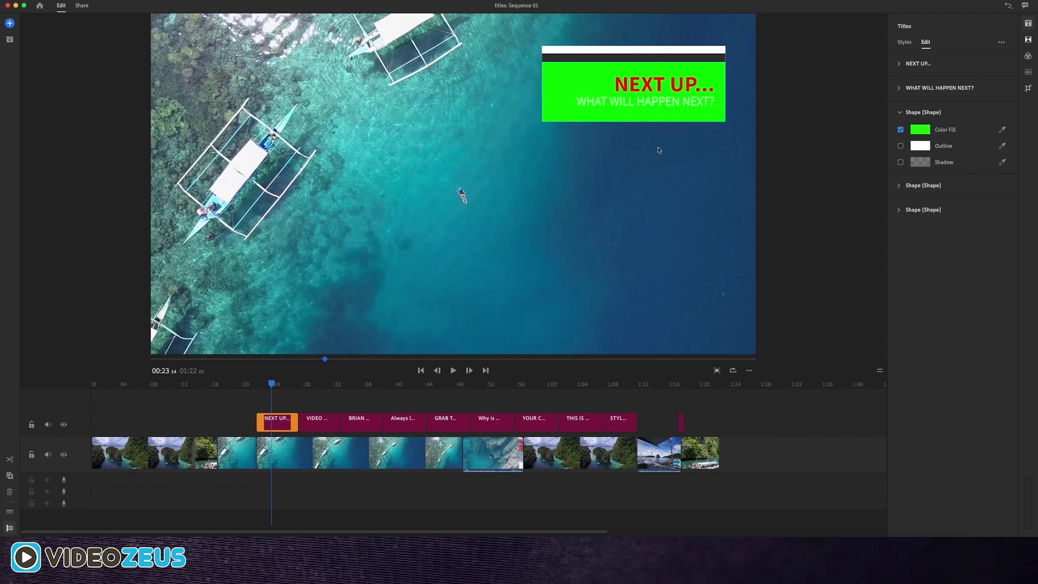
Fill the top strip shape with bright cyan 00DCFF.
left_click(924, 210)
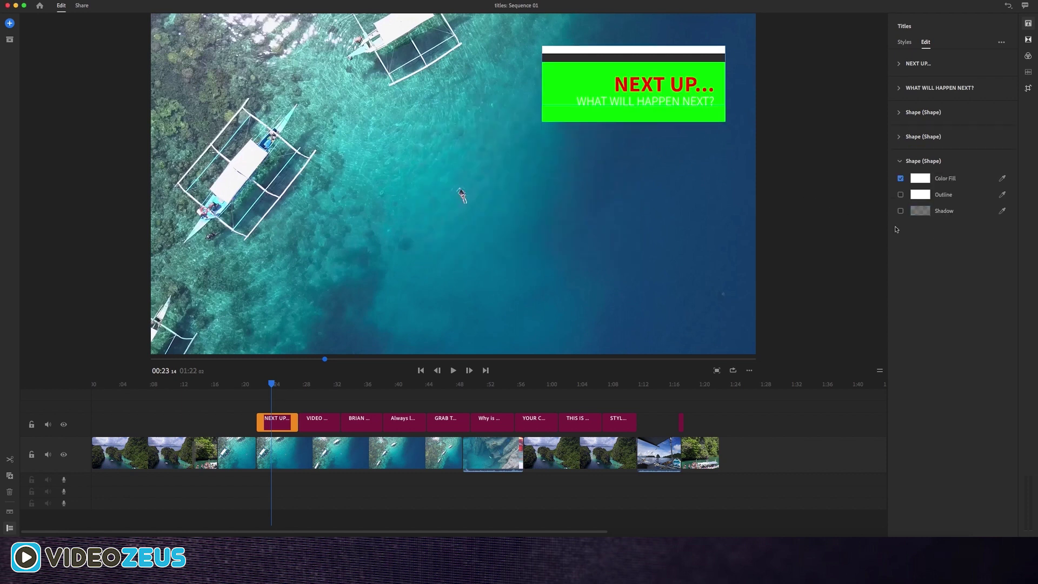
left_click(920, 180)
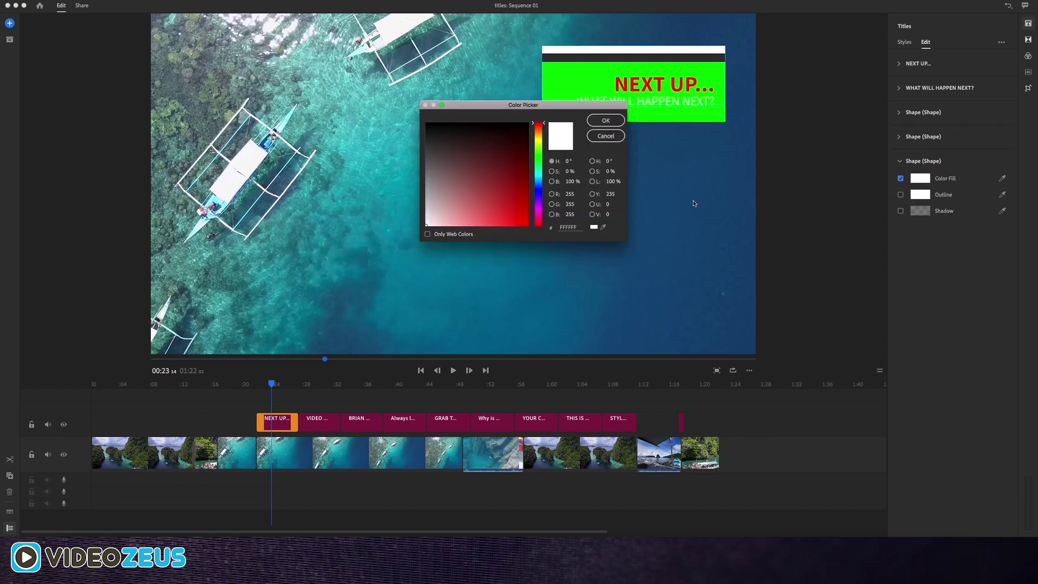
left_click(539, 177)
left_click(506, 174)
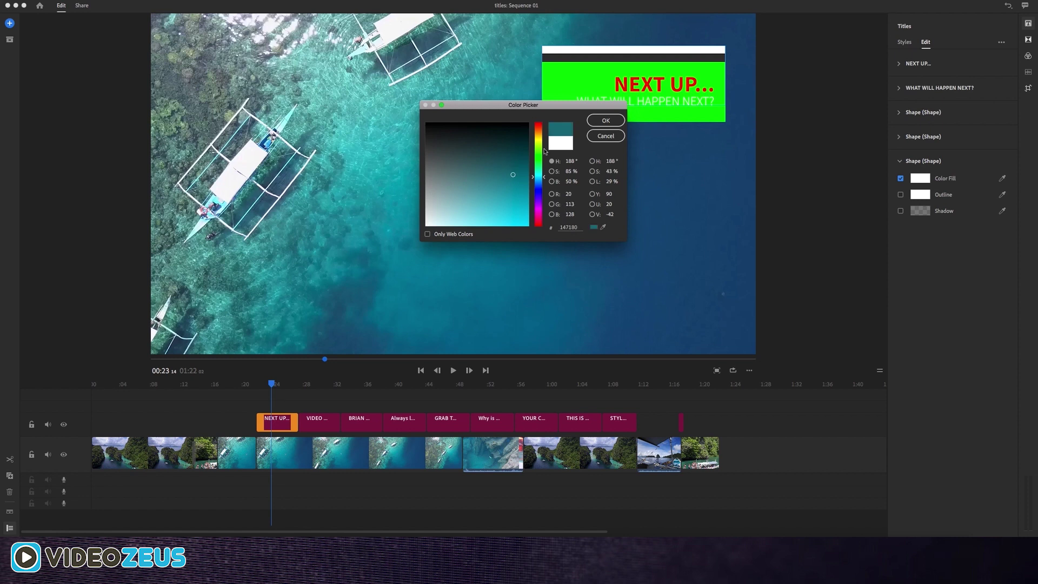
left_click(606, 120)
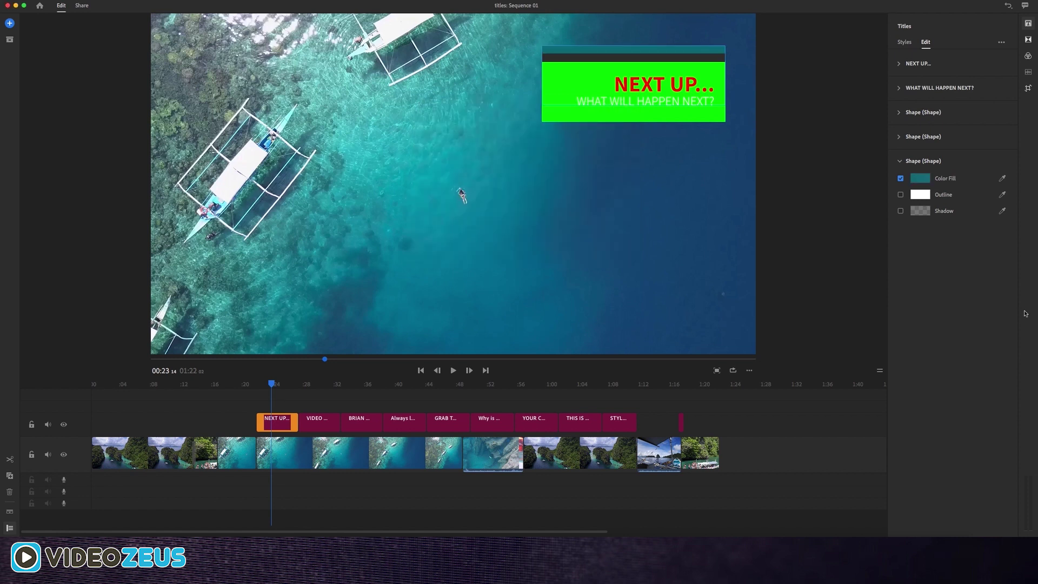
left_click(924, 183)
left_click_drag(583, 228, 558, 227)
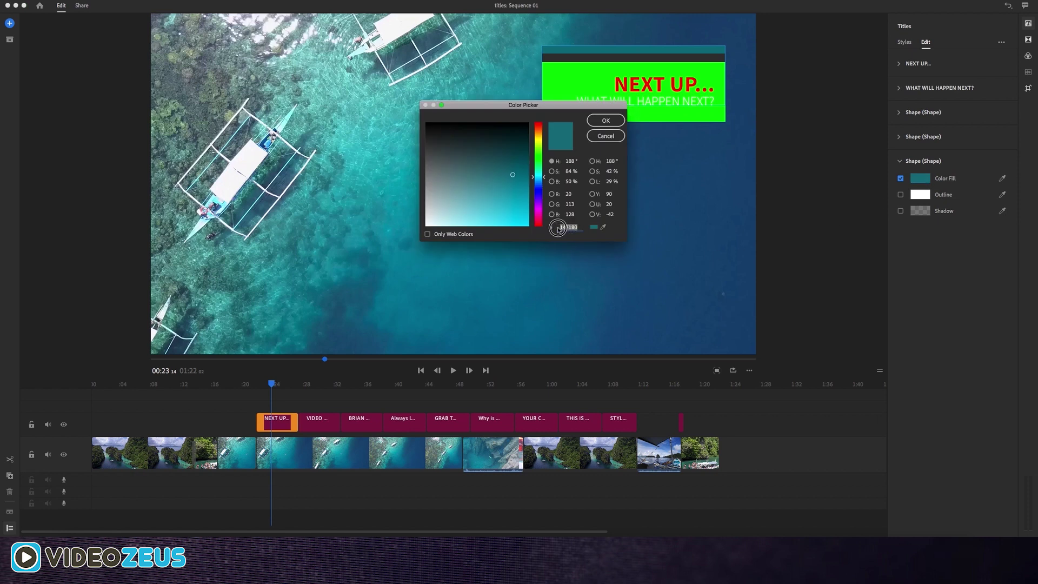
left_click(600, 120)
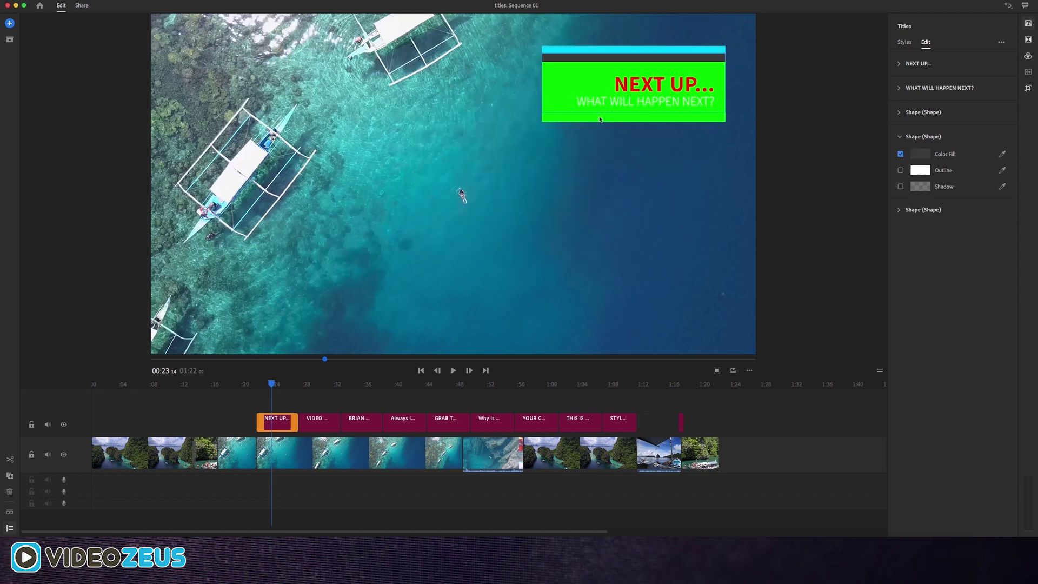
Eyedrop the top strip's cyan into the main box fill.
left_click(943, 117)
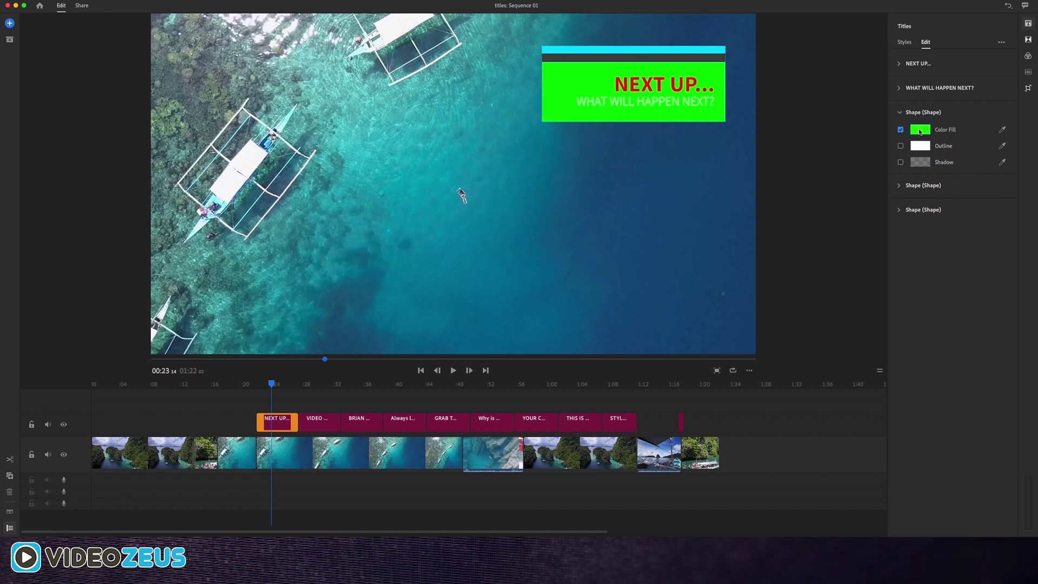
left_click(920, 131)
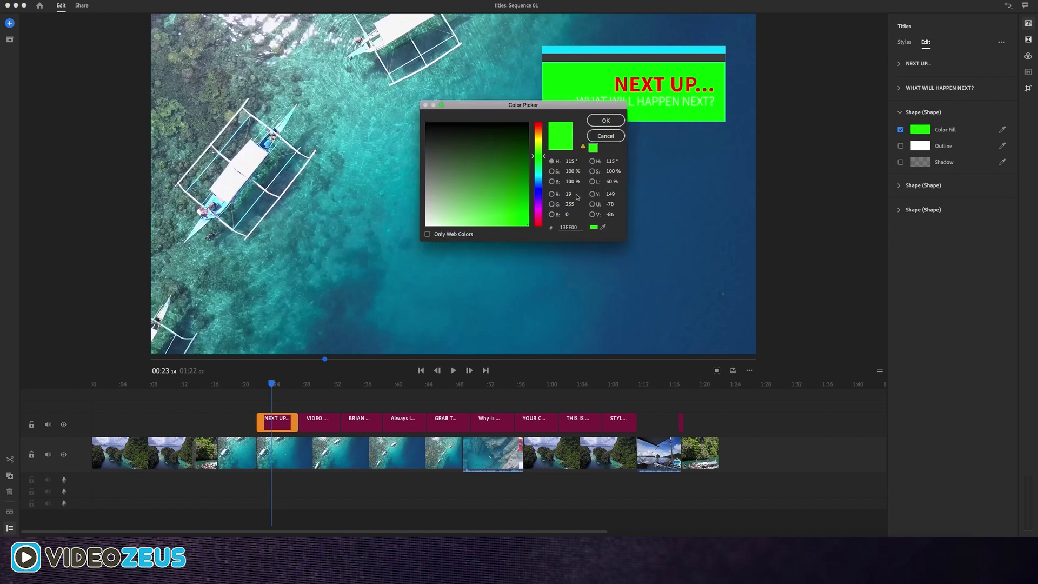
left_click(604, 227)
left_click(637, 47)
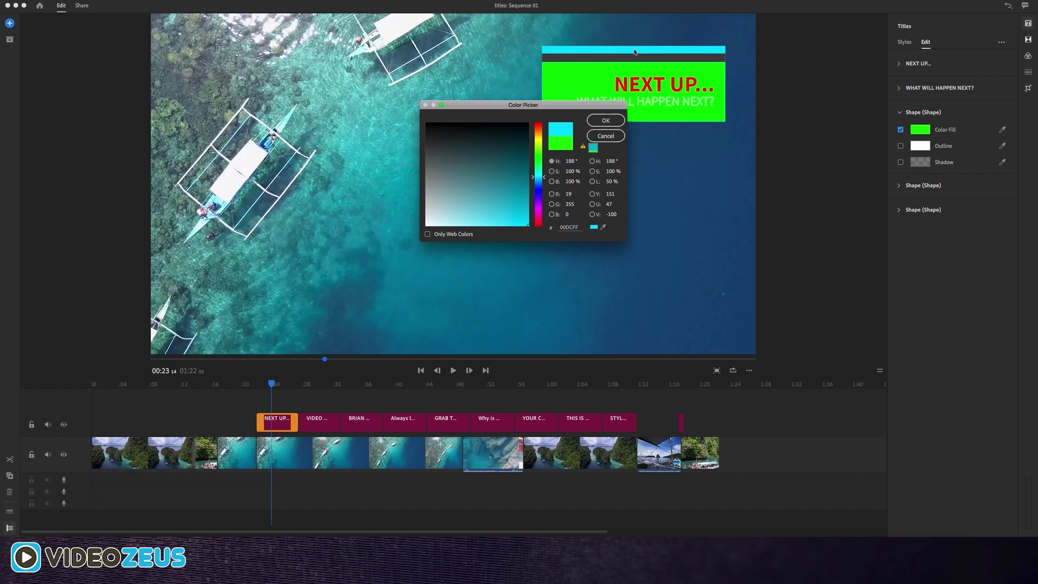
left_click(605, 121)
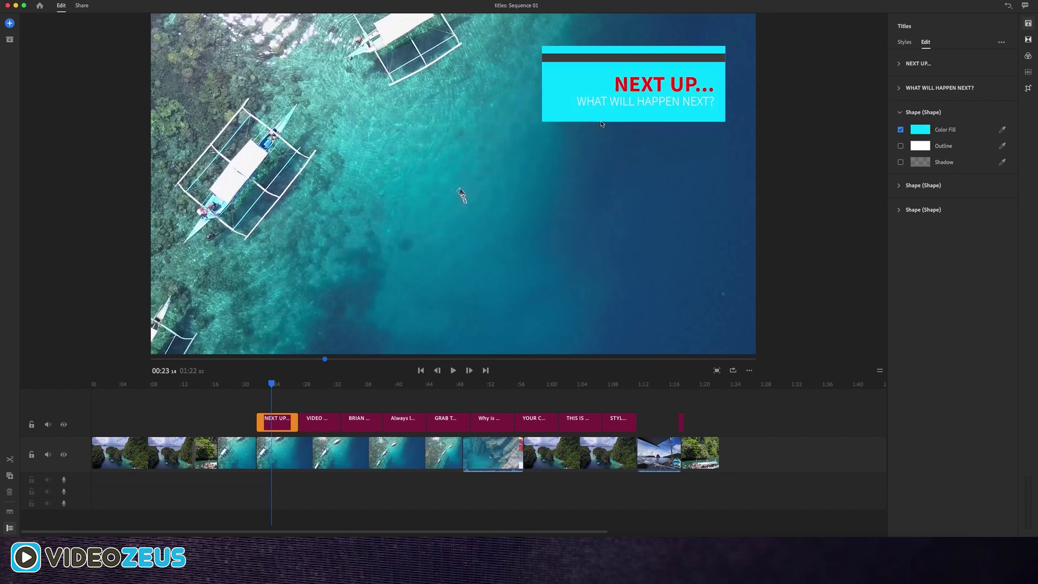
Turn the NEXT UP... headline colour back to pure white.
left_click(933, 71)
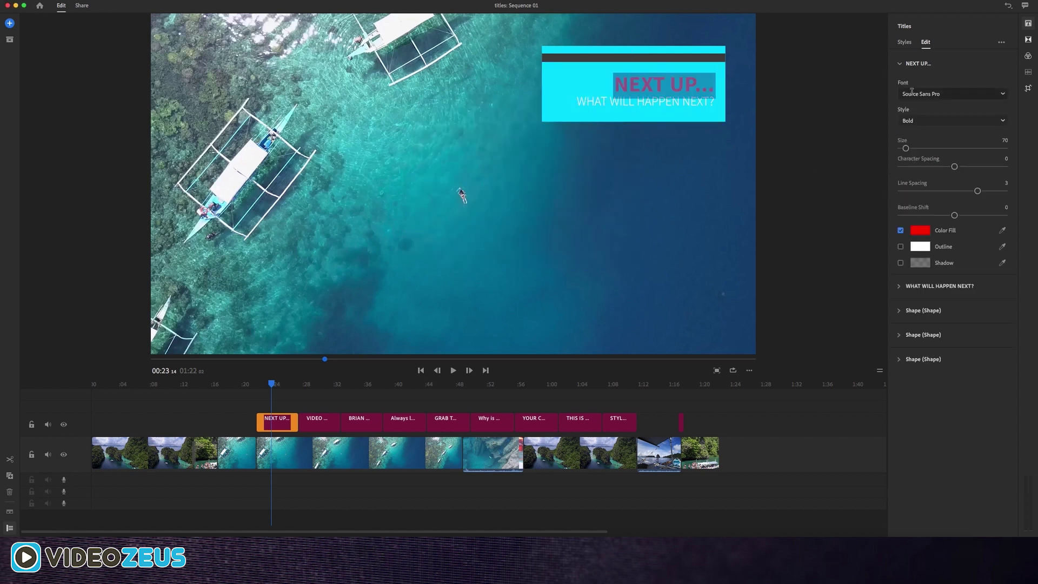
left_click(919, 230)
left_click_drag(456, 173, 410, 249)
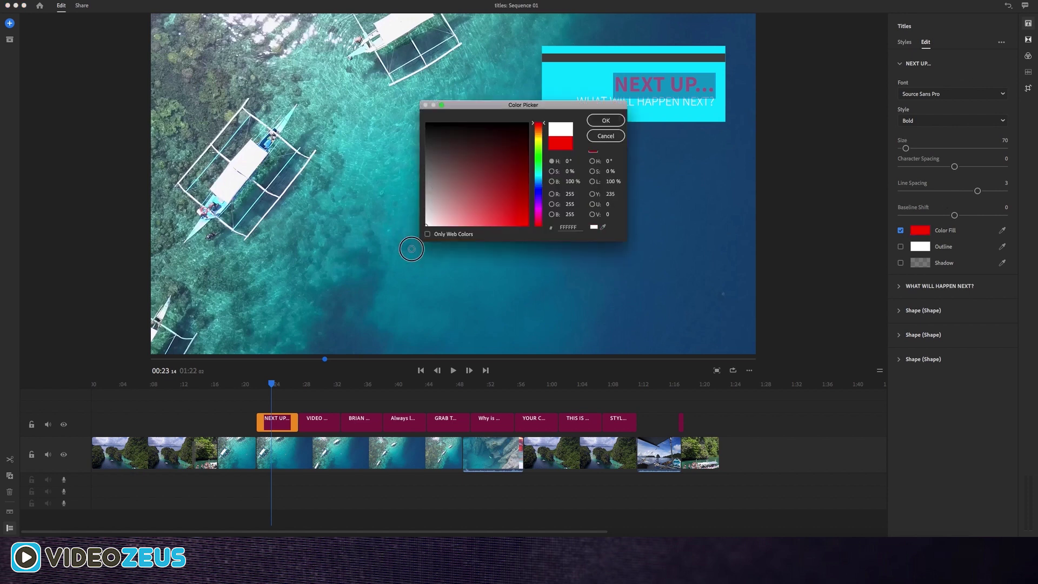
left_click(601, 122)
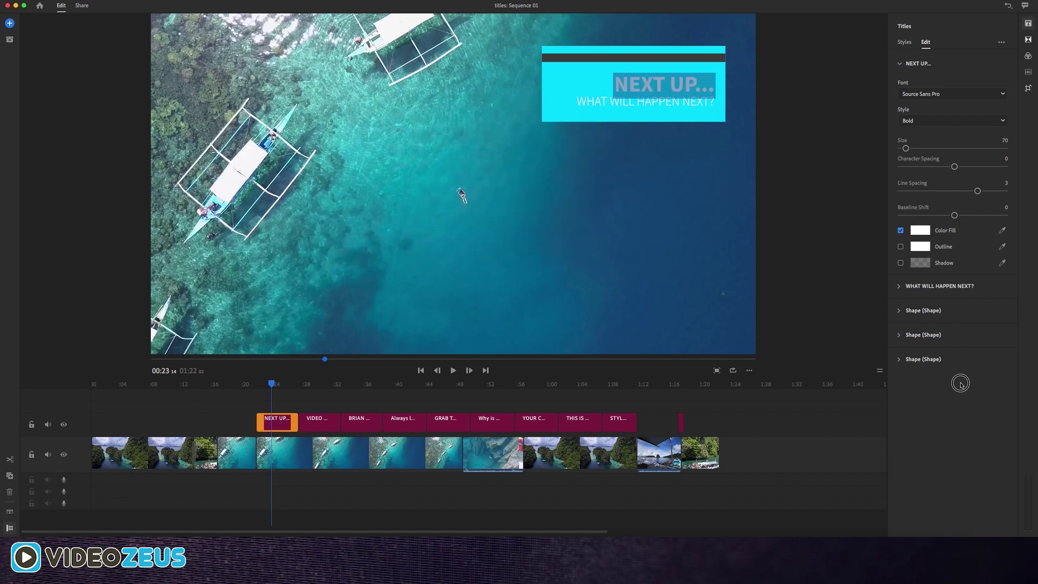
left_click(803, 337)
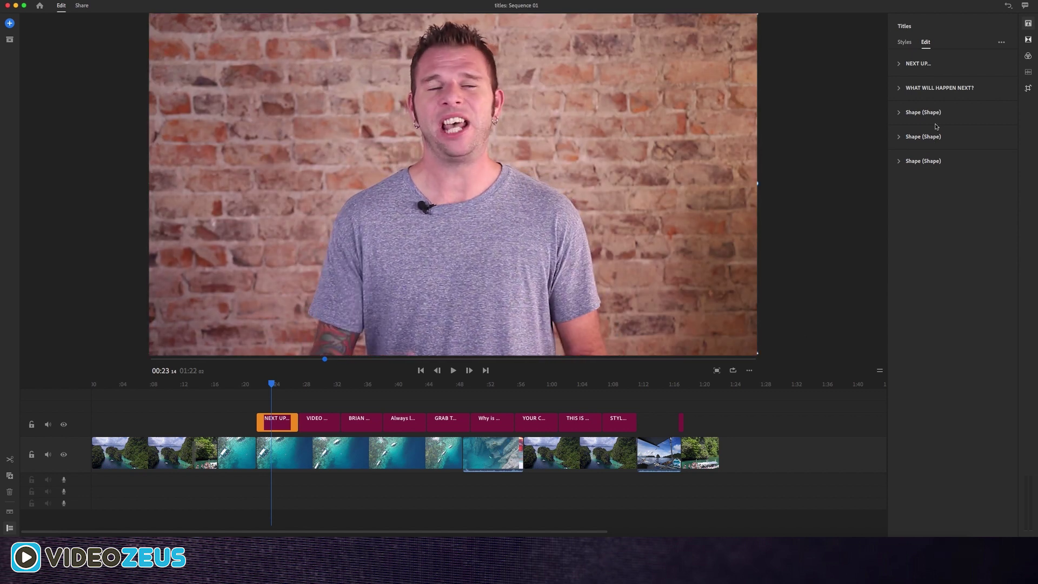
Expand the top strip shape's Color Fill, Outline and Shadow settings.
left_click(923, 161)
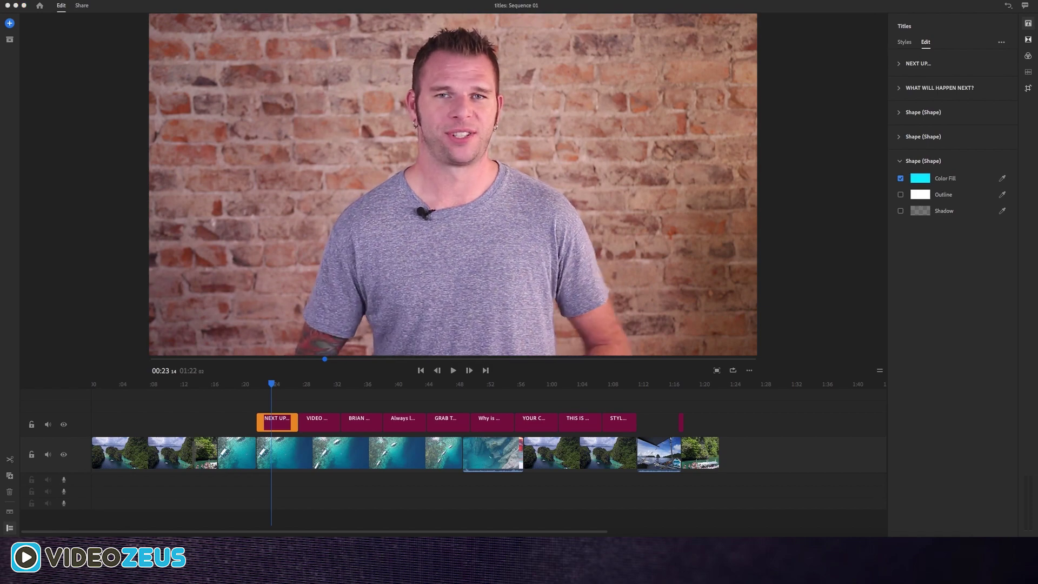